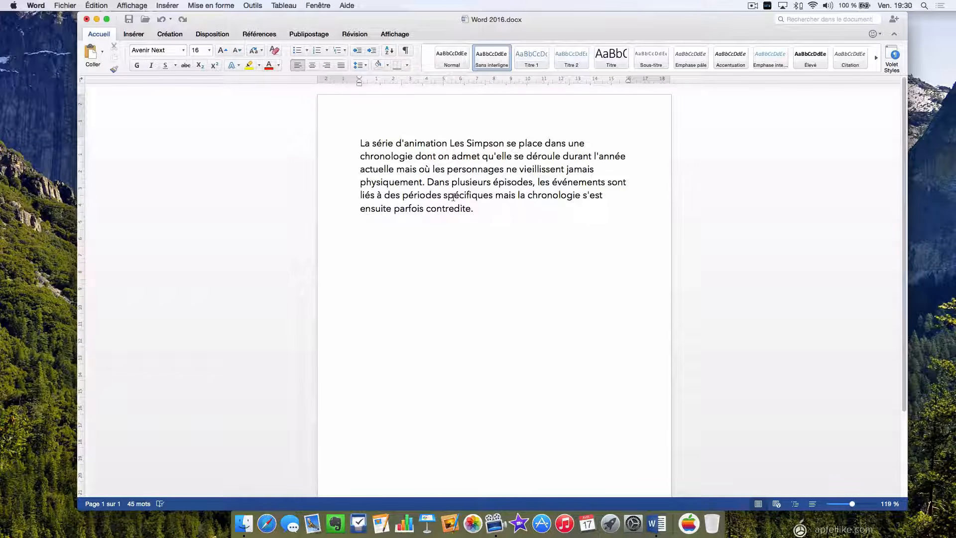
Select the whole 45-word French Simpsons paragraph, from its last word back to the start.
double_click(432, 184)
drag(431, 183, 361, 144)
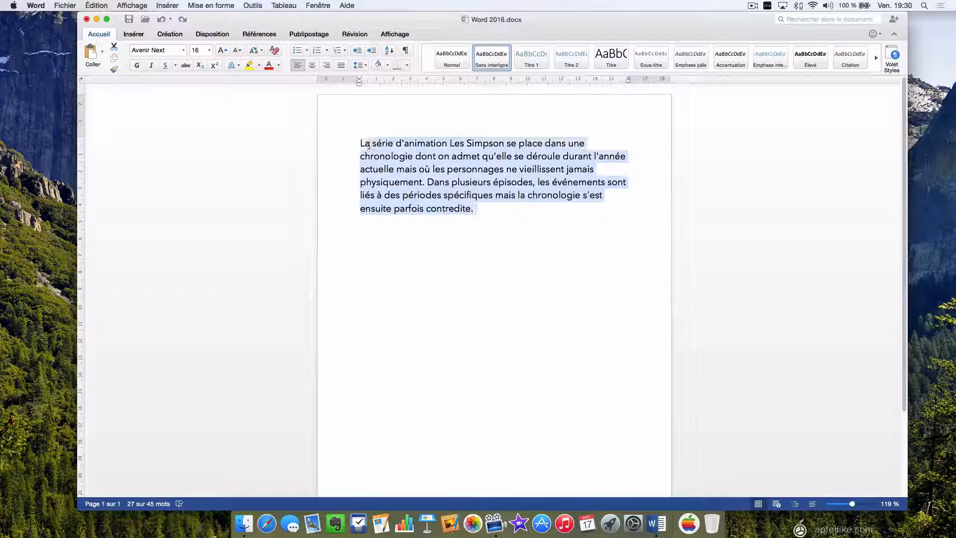
click(512, 215)
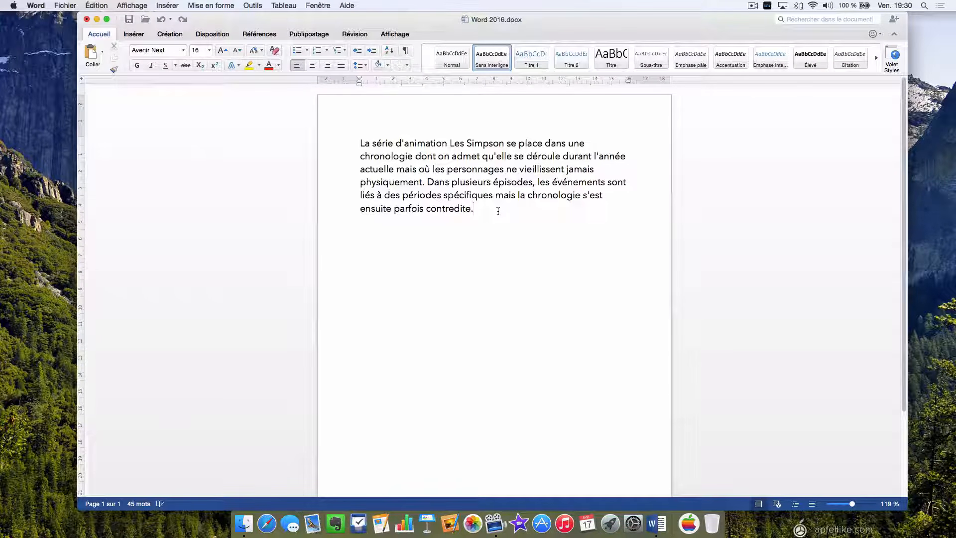
drag(481, 209, 360, 143)
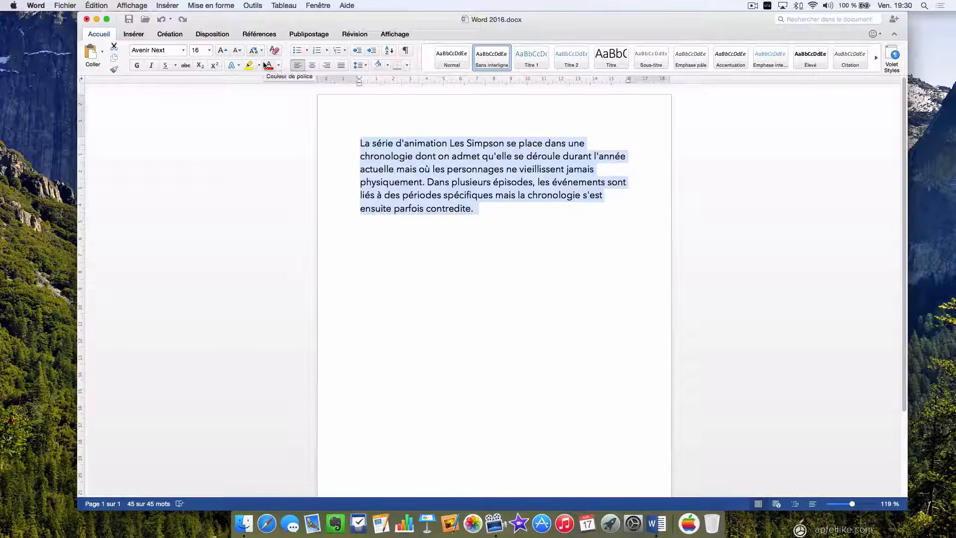
Change the selected paragraph's font from Avenir Next to Helvetica Neue.
click(184, 51)
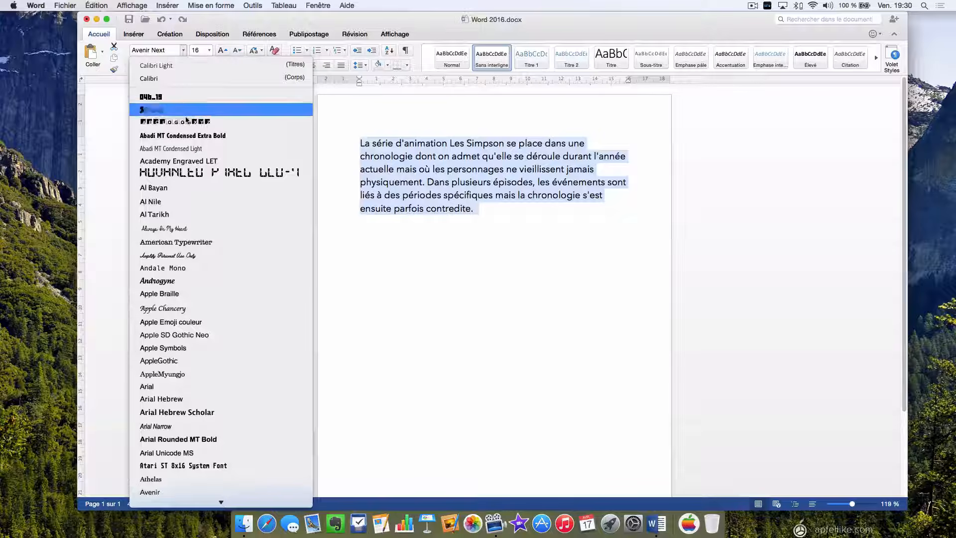
scroll(207, 336, down, 10)
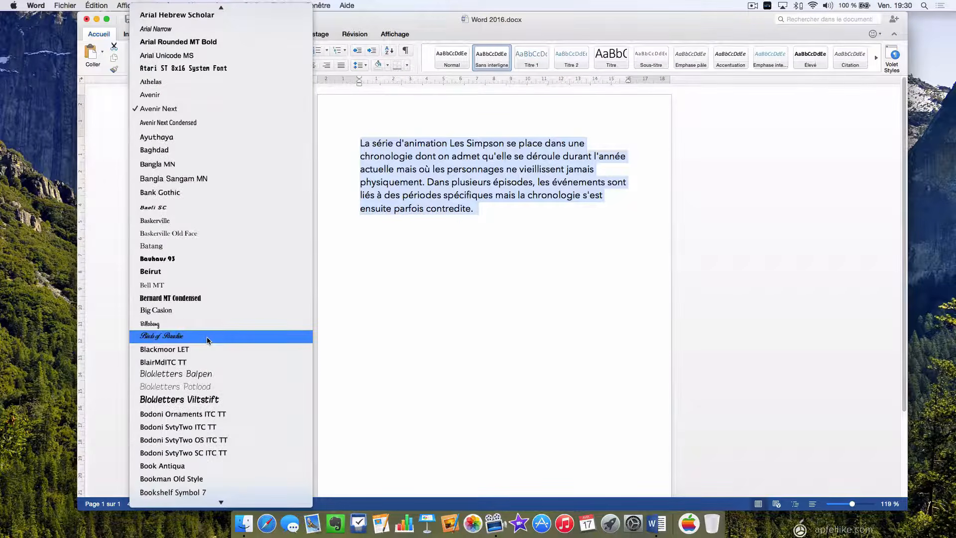
scroll(208, 336, down, 10)
scroll(208, 341, down, 10)
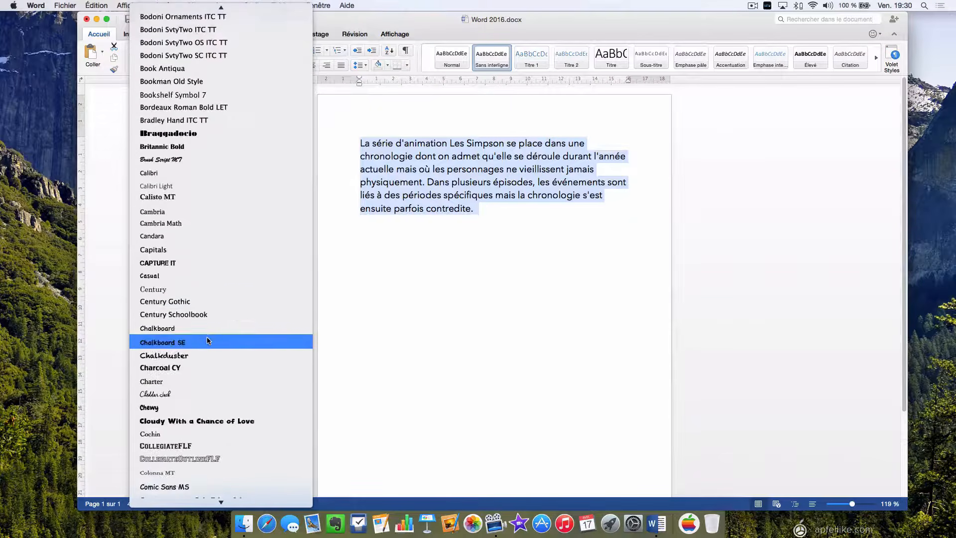
scroll(207, 339, down, 10)
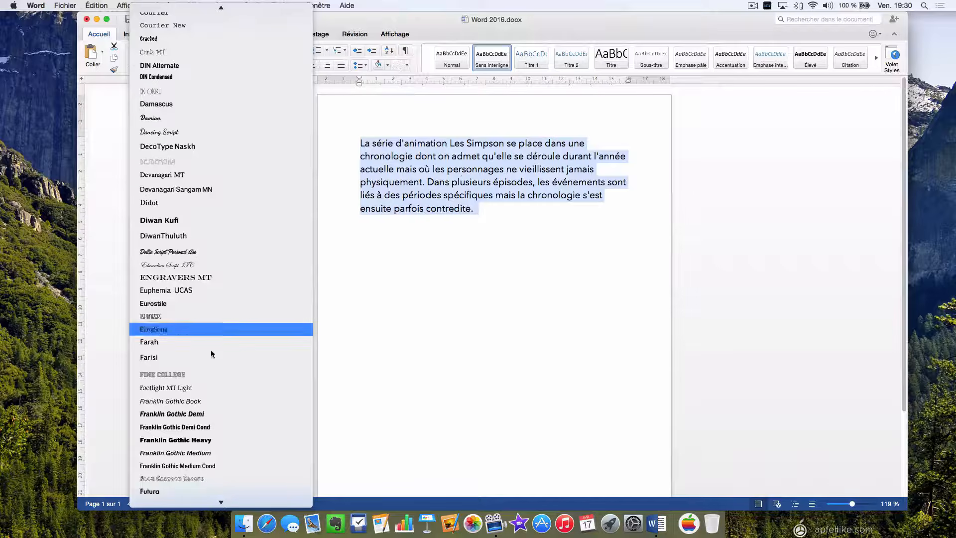
scroll(165, 379, down, 10)
scroll(165, 381, down, 10)
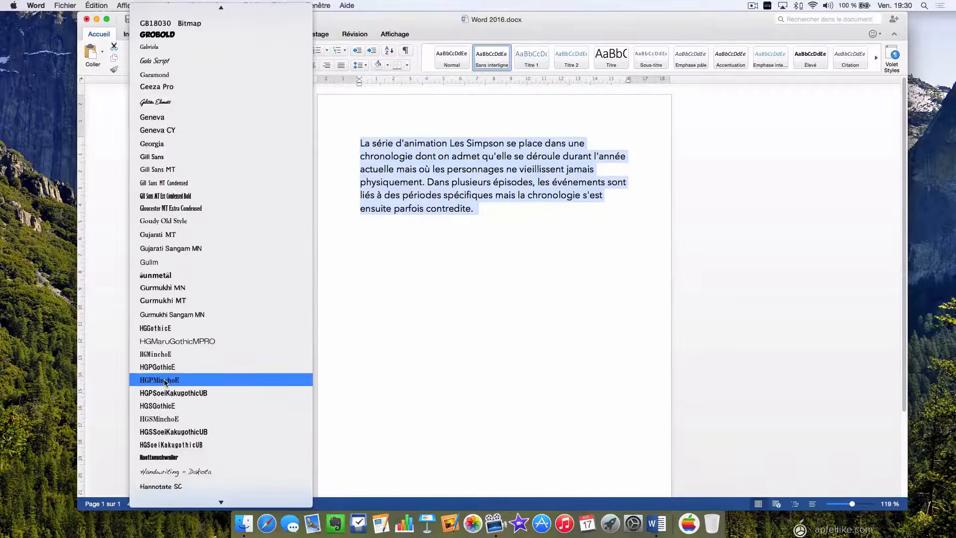
scroll(164, 382, down, 5)
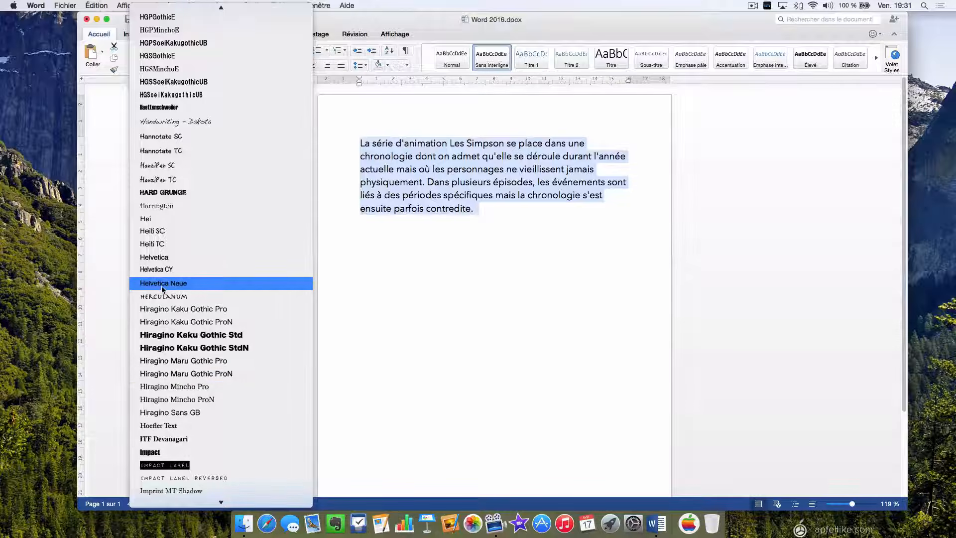
click(162, 283)
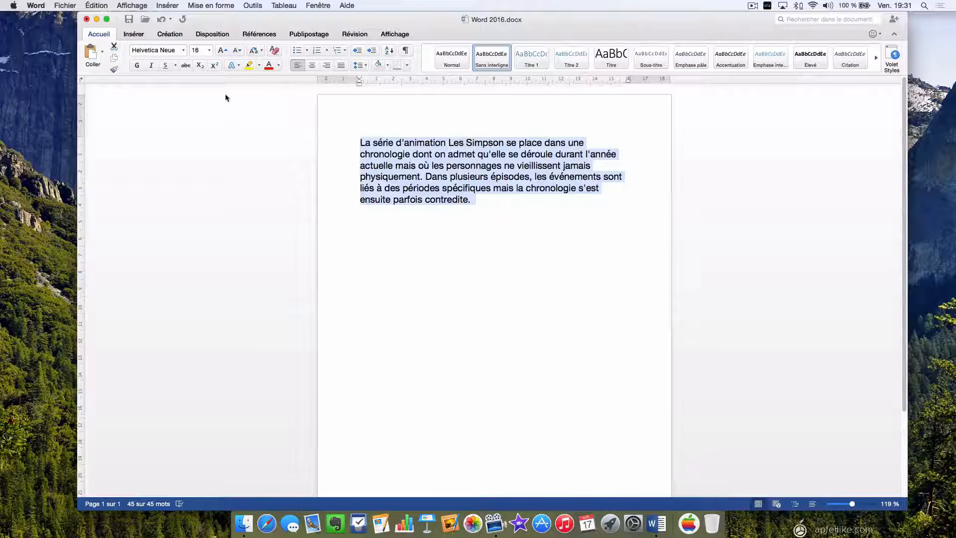
click(209, 50)
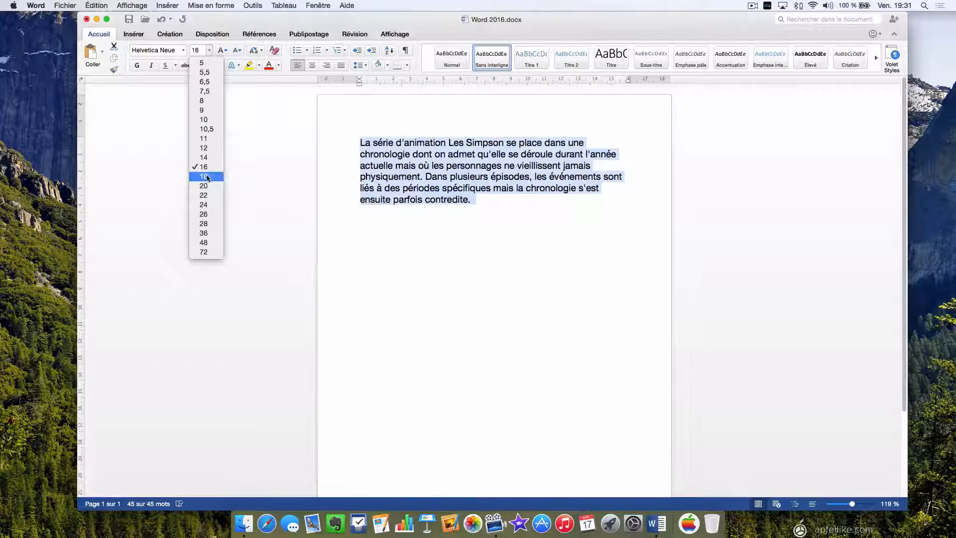
click(209, 150)
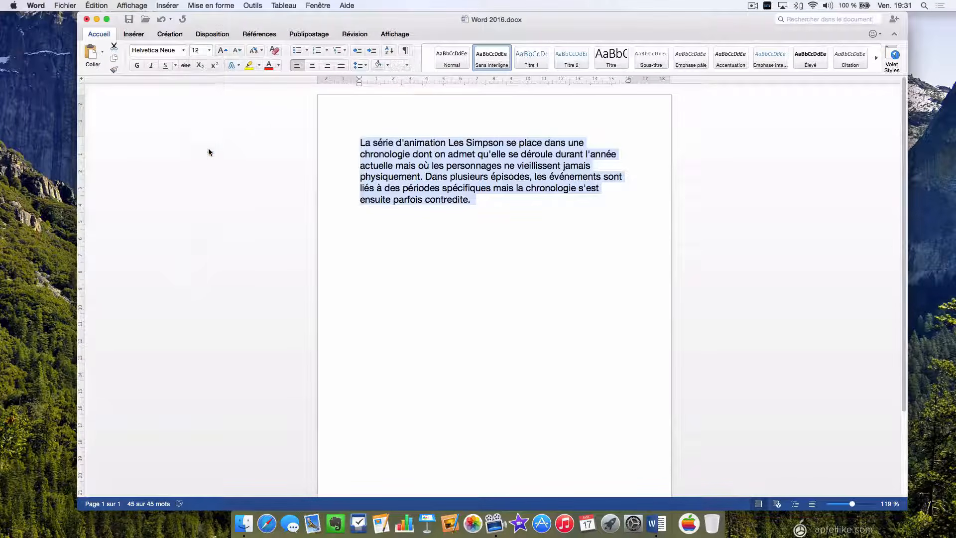
click(200, 51)
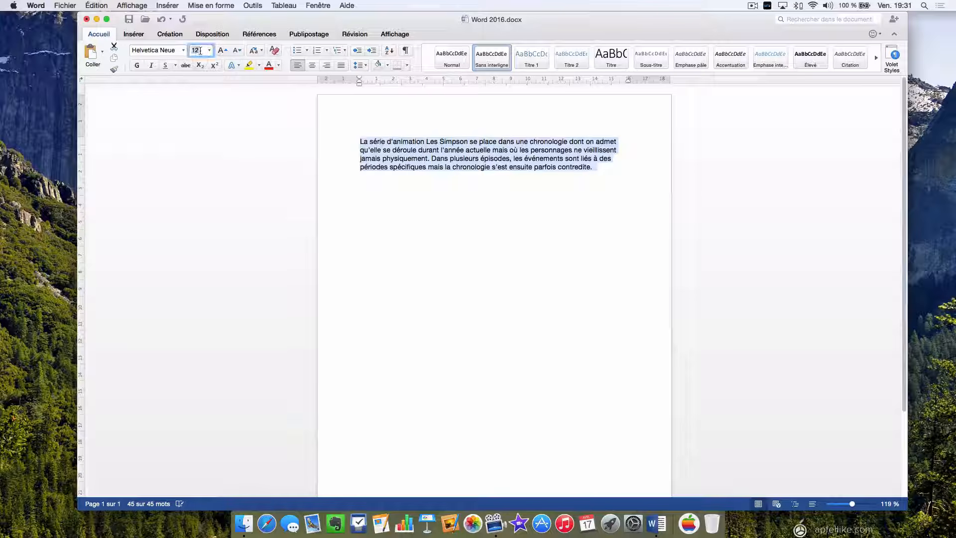
double_click(200, 51)
text(14)
key(Return)
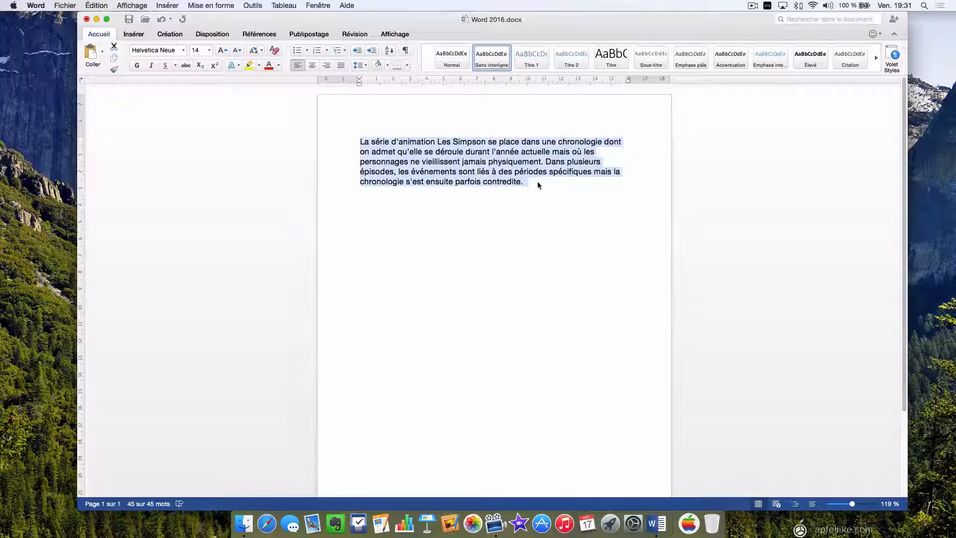
click(221, 49)
click(221, 48)
click(221, 49)
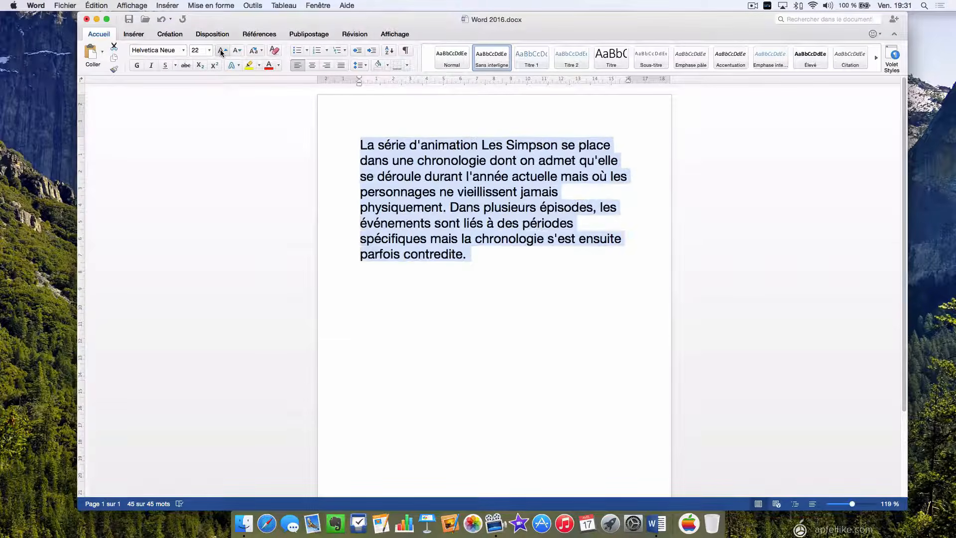
click(237, 51)
click(237, 50)
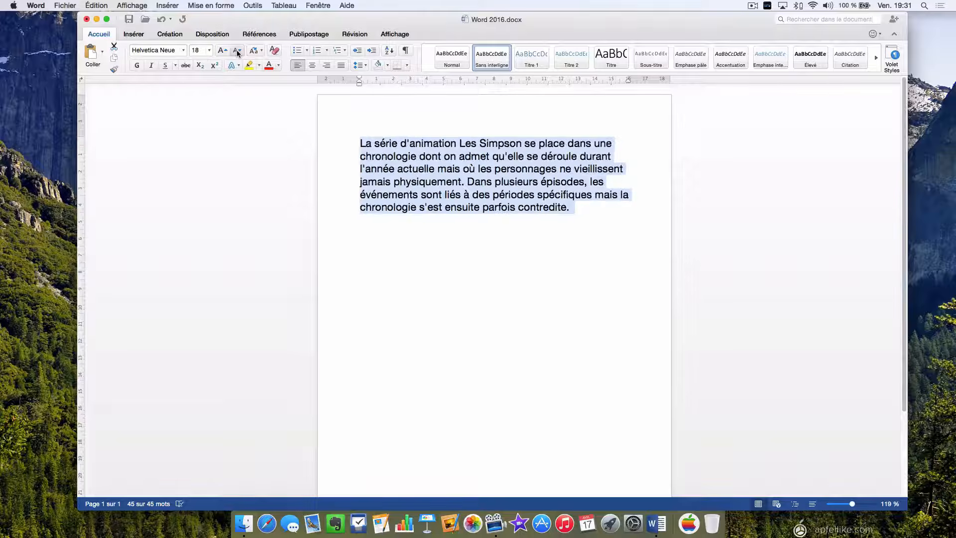
click(237, 52)
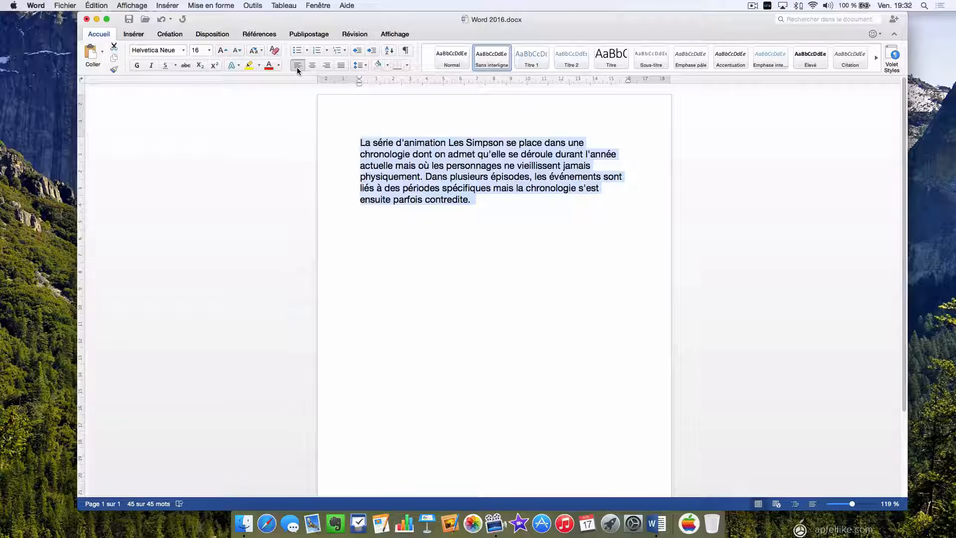
click(327, 66)
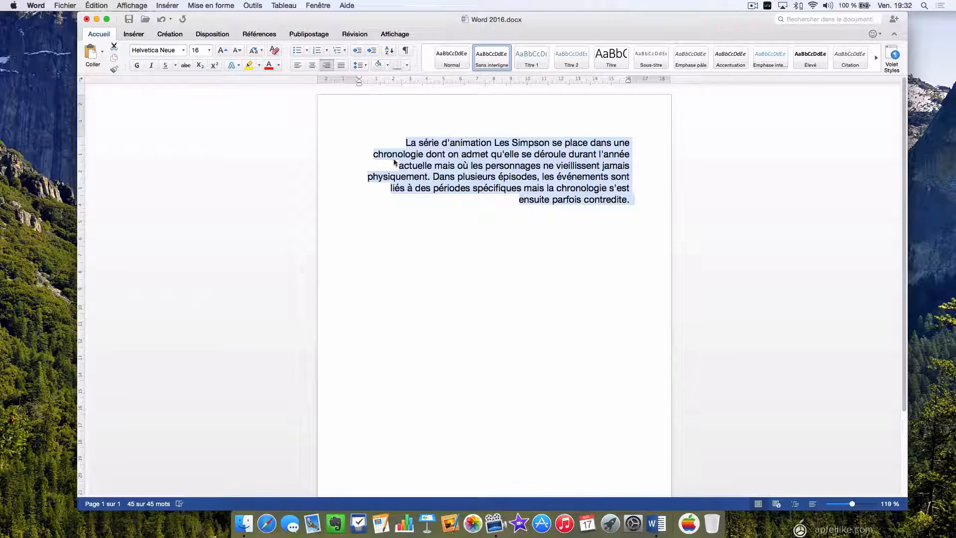
click(341, 67)
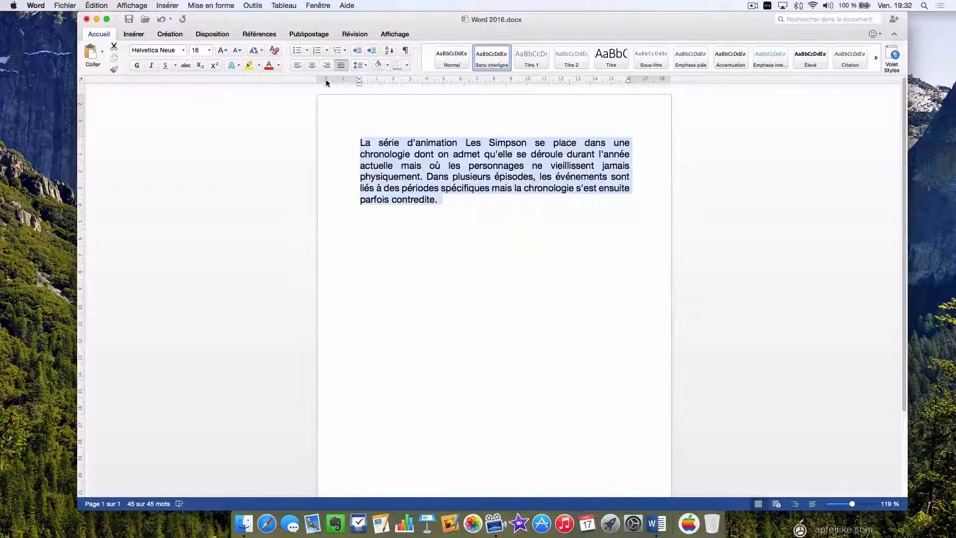
click(313, 67)
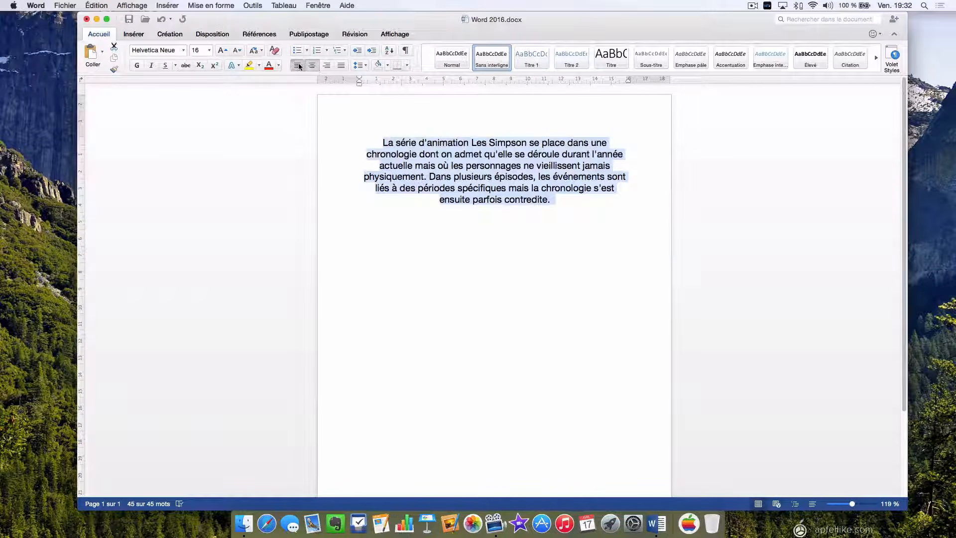
click(298, 65)
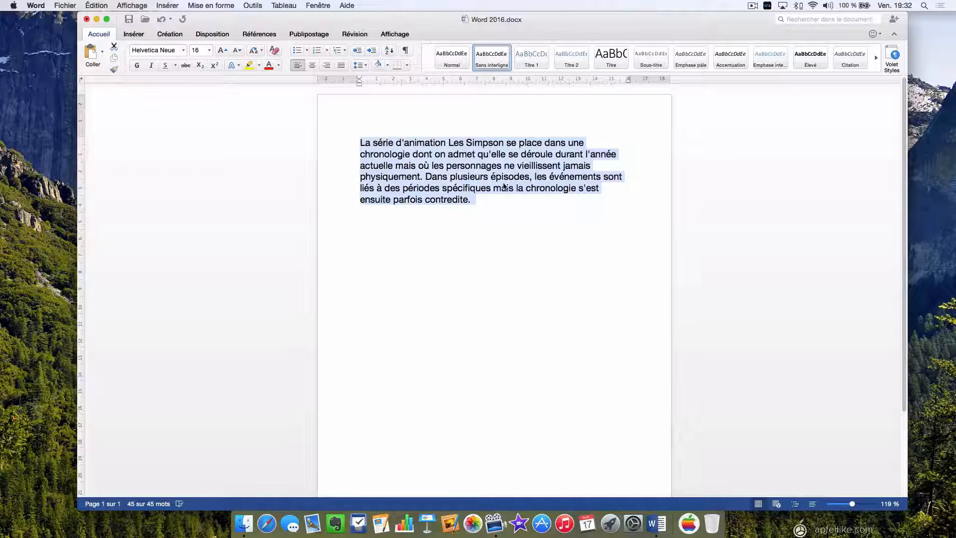
click(492, 195)
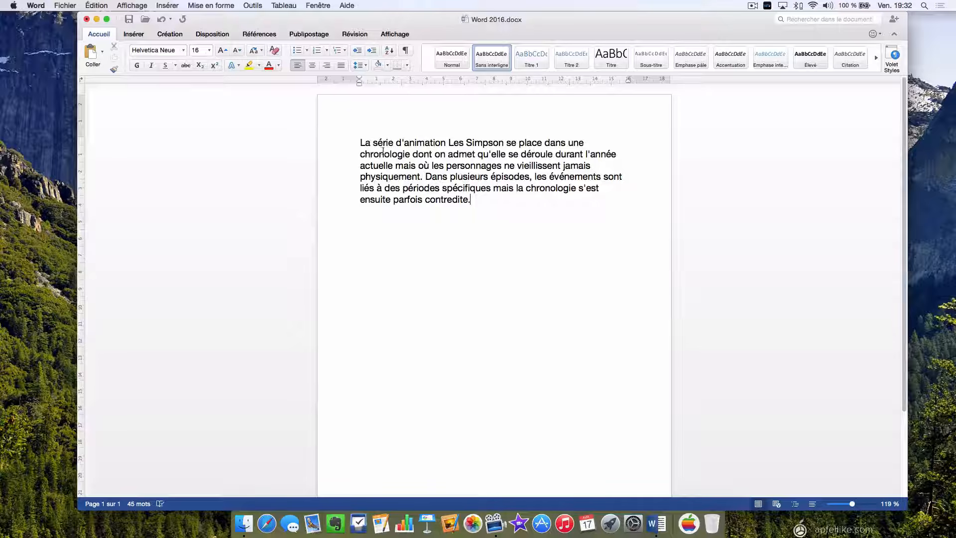
Colour 'La série d'animation' a custom steel blue from the colour wheel, then select 'Les Simpson'.
drag(361, 142, 443, 145)
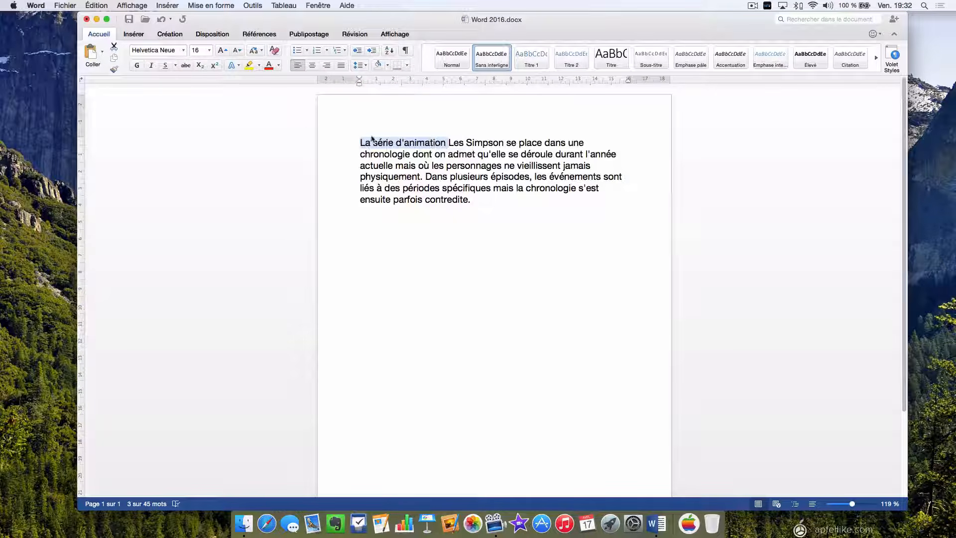
click(278, 66)
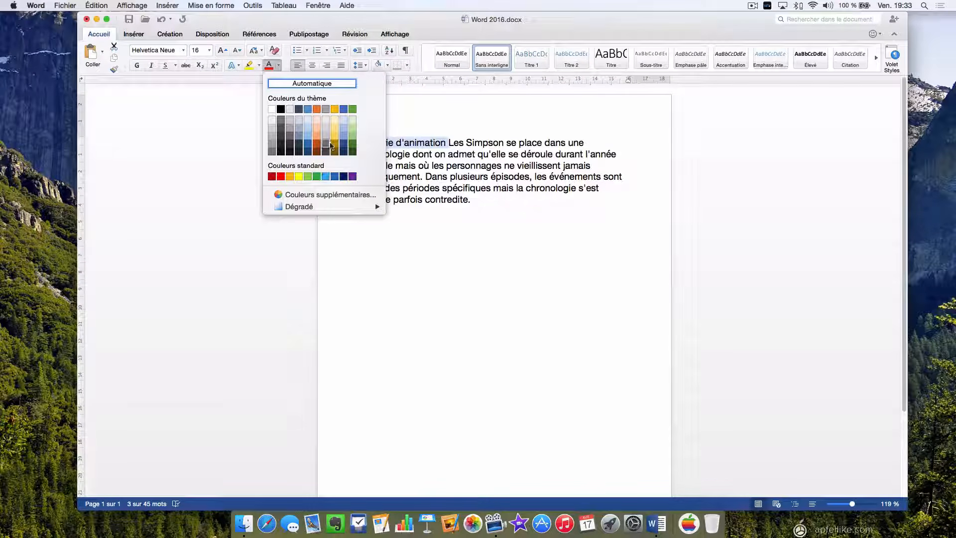
click(304, 193)
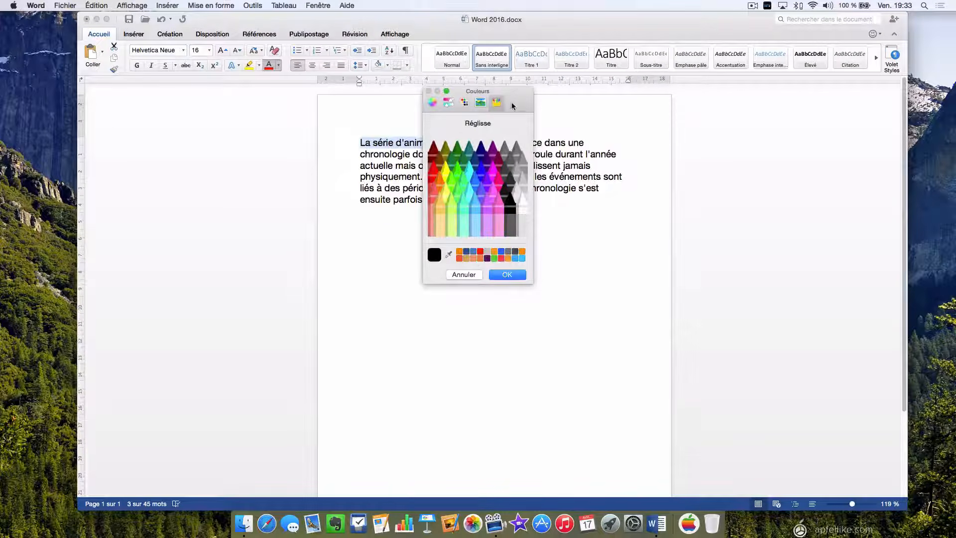
drag(514, 102, 733, 131)
click(649, 130)
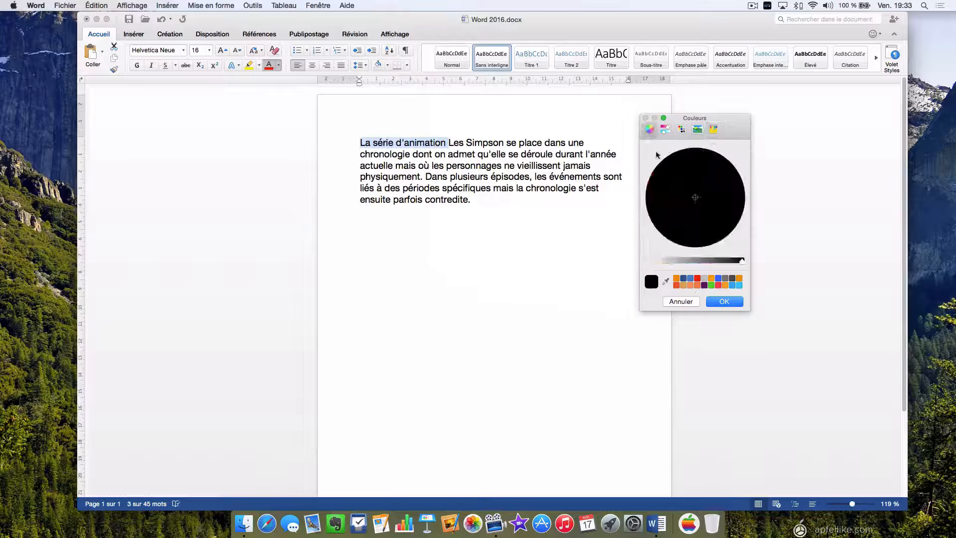
drag(689, 261, 676, 259)
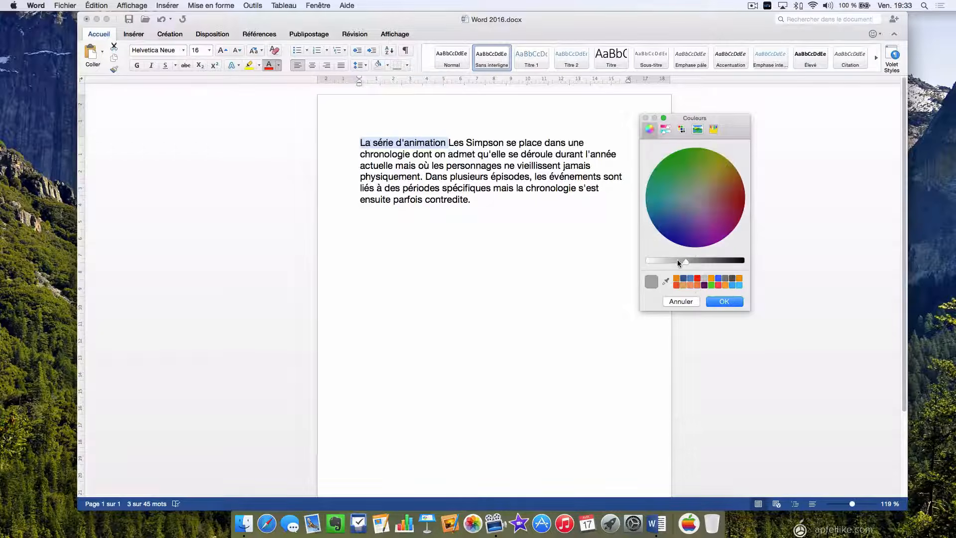
click(683, 228)
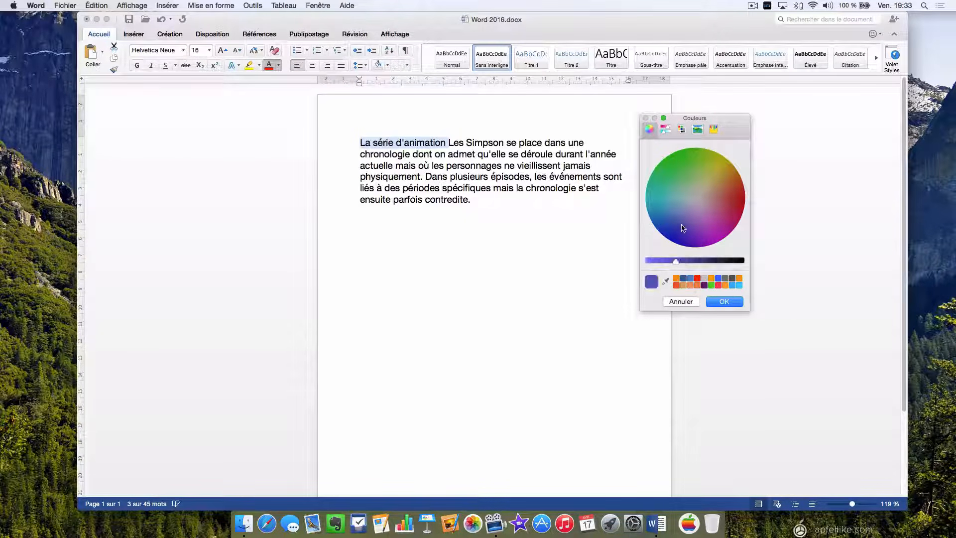
click(678, 225)
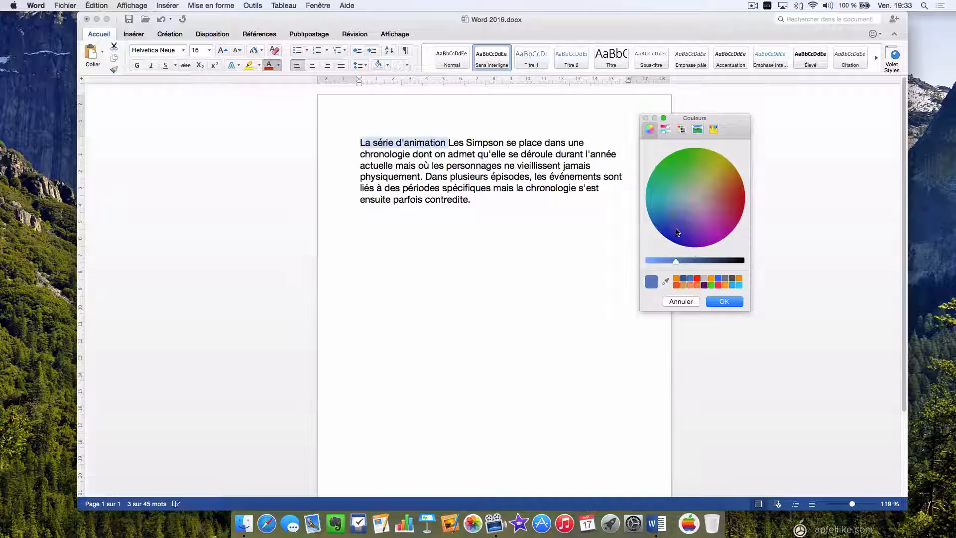
click(724, 301)
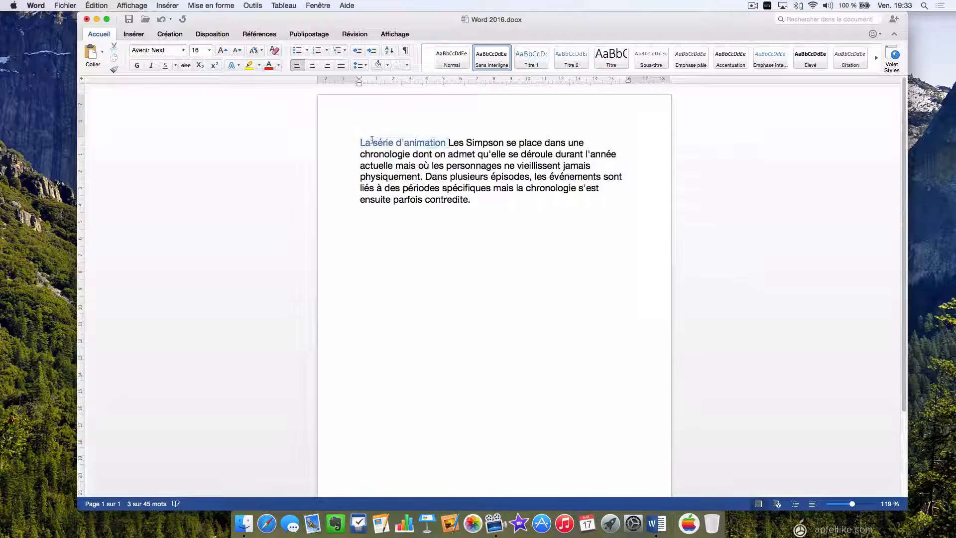
click(393, 244)
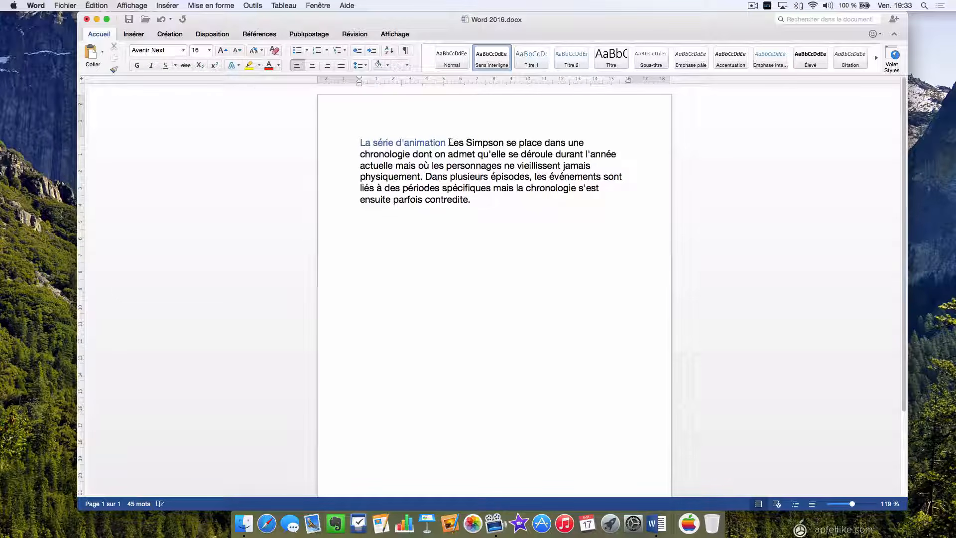
drag(449, 143, 491, 143)
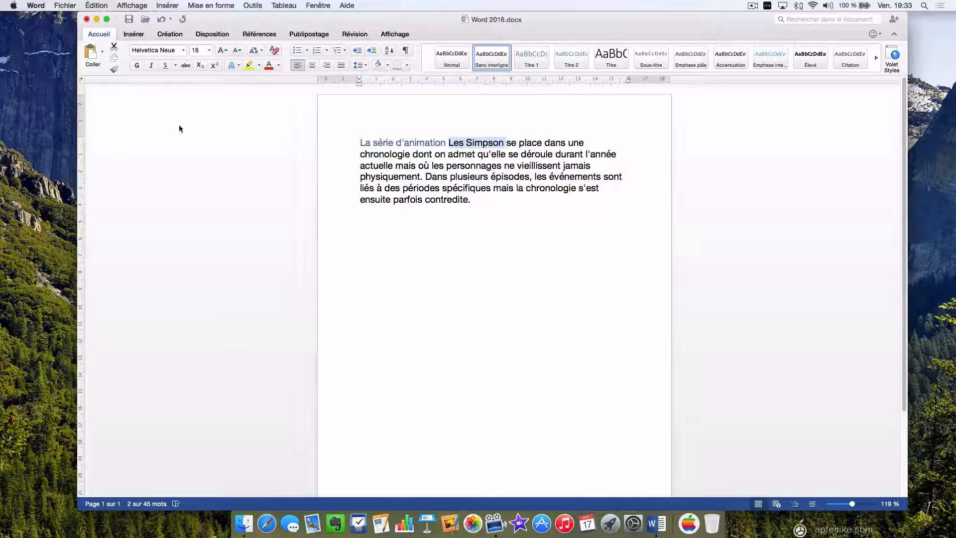
click(137, 67)
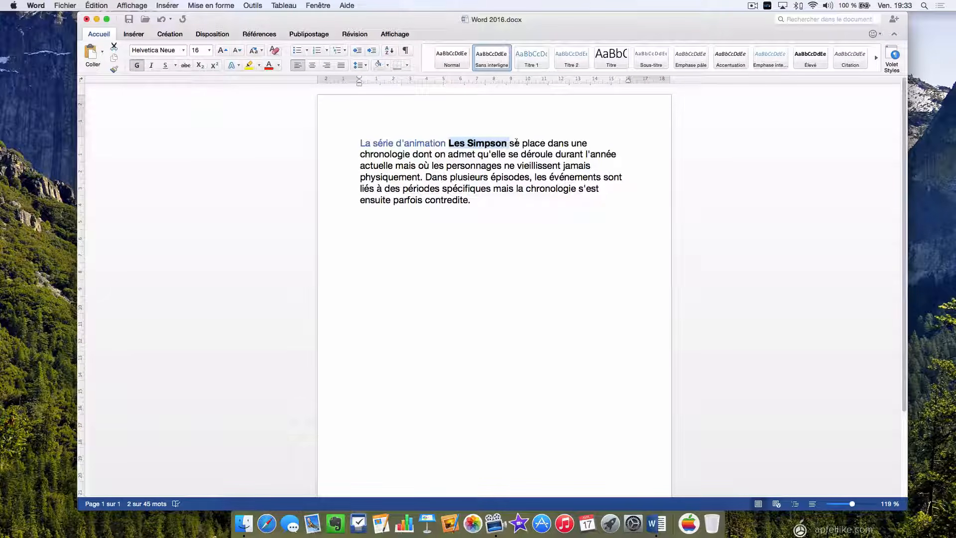
click(137, 66)
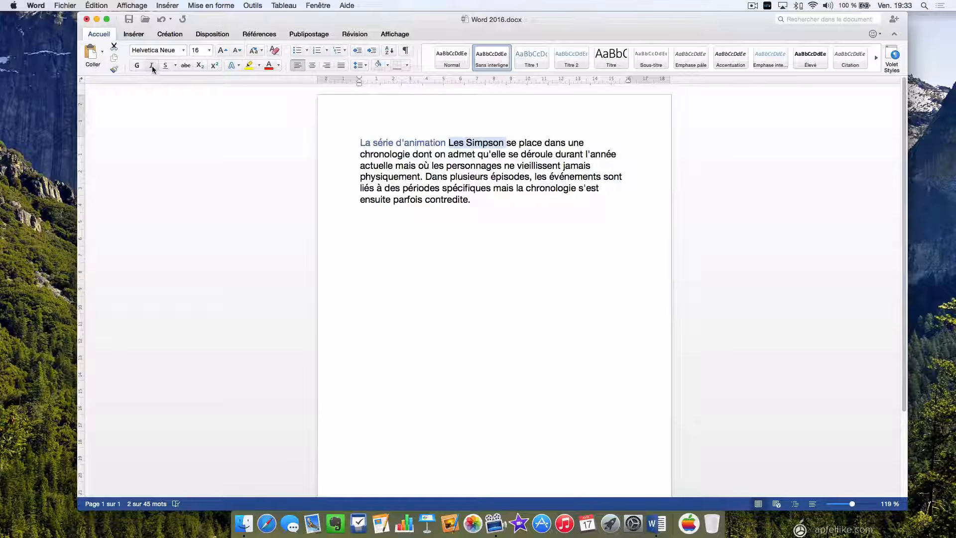
click(152, 67)
click(151, 66)
click(165, 66)
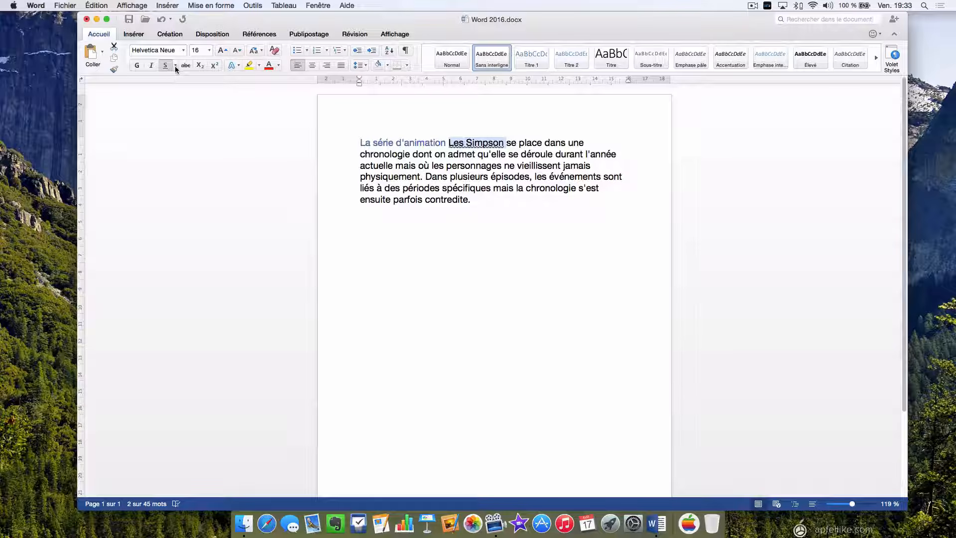
click(176, 65)
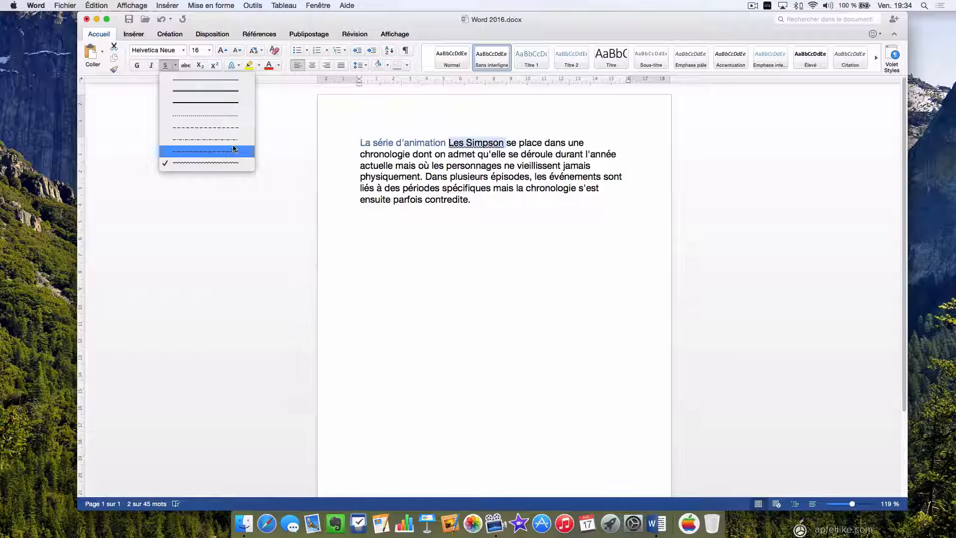
click(201, 118)
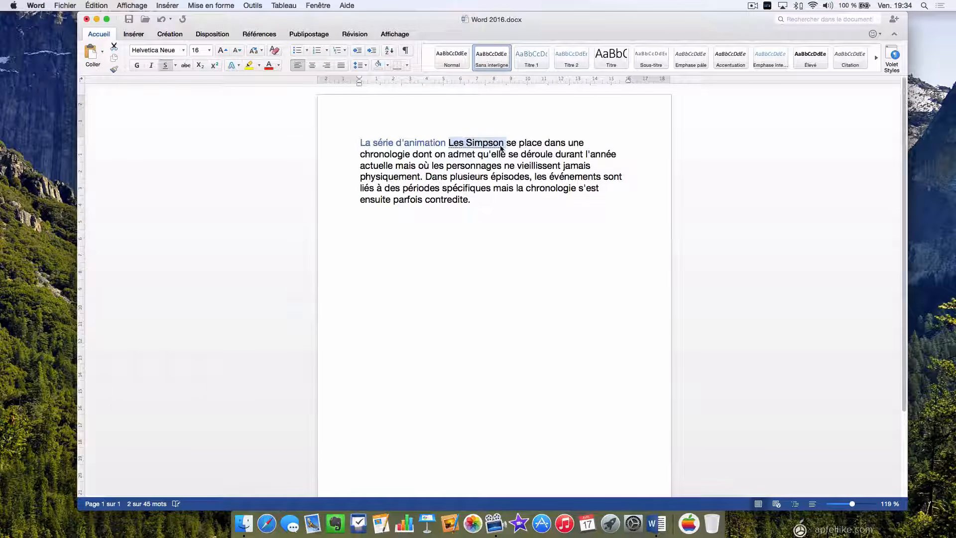
click(490, 165)
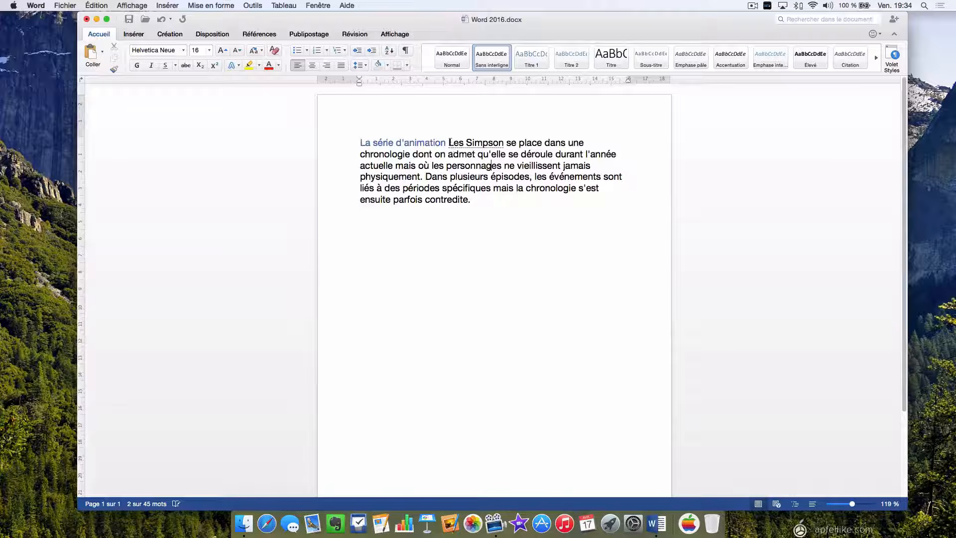
drag(449, 142, 504, 142)
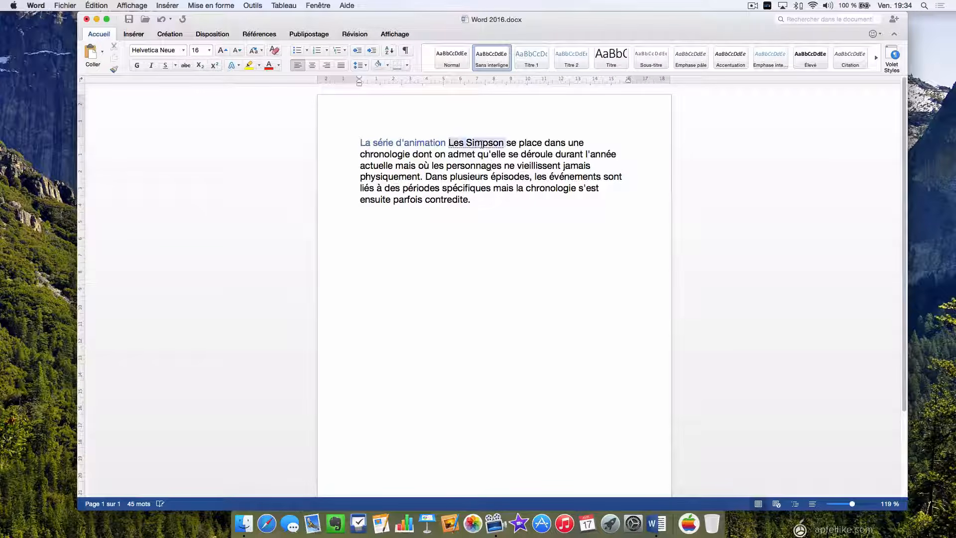
click(166, 66)
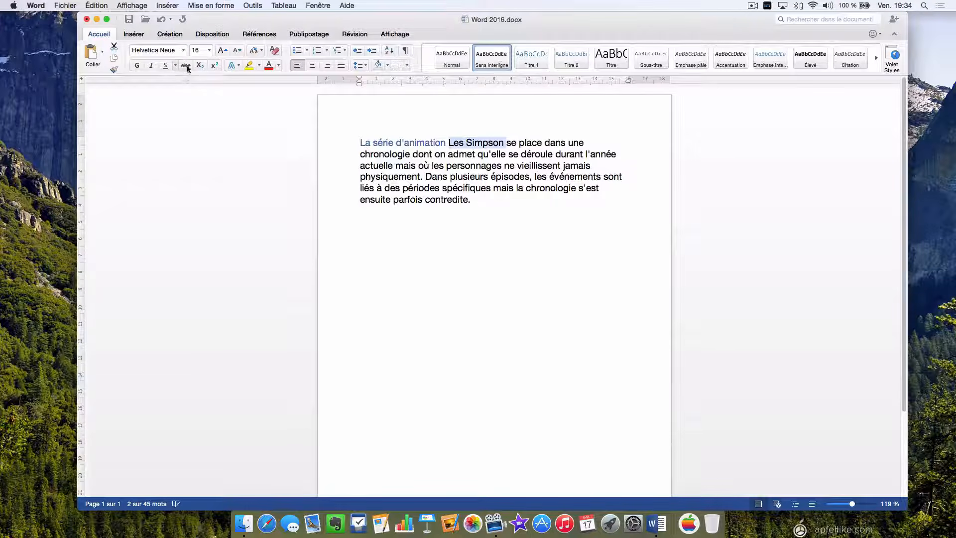
click(185, 66)
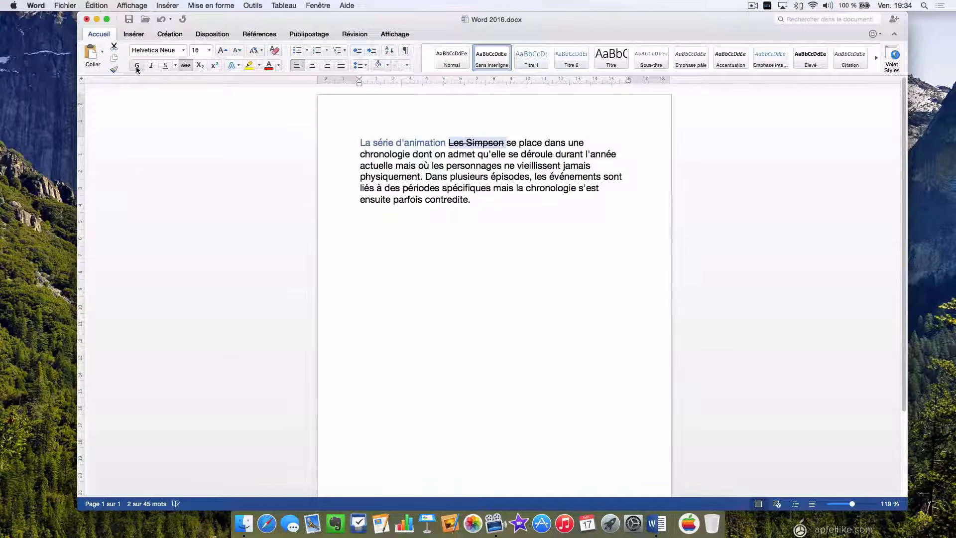
click(183, 65)
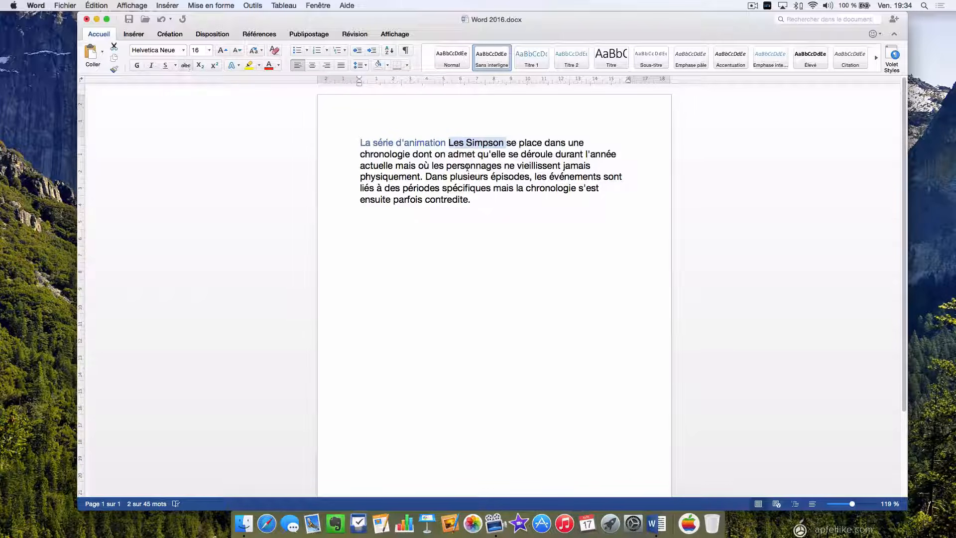
Highlight the final sentence, 'Dans plusieurs épisodes' to 'contredite.', in yellow.
click(474, 202)
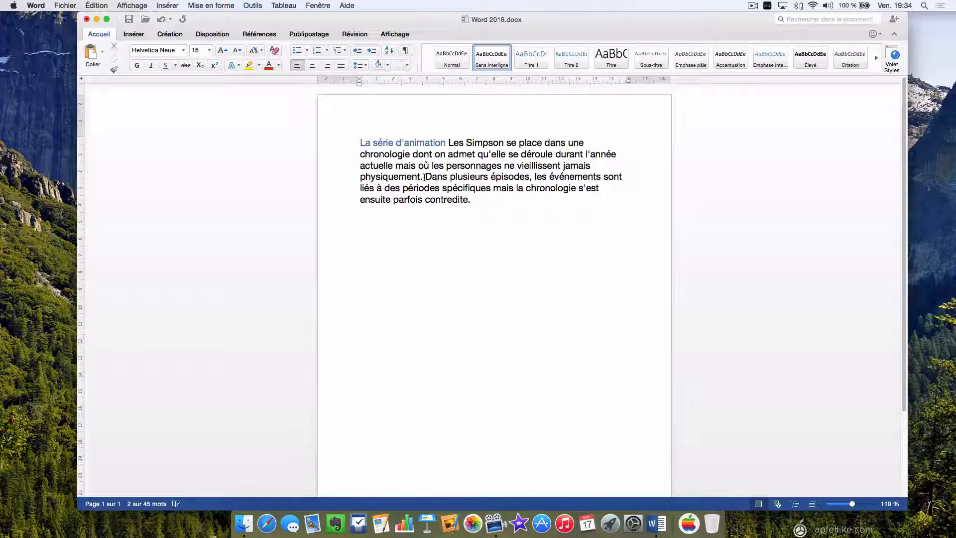
drag(425, 177, 471, 199)
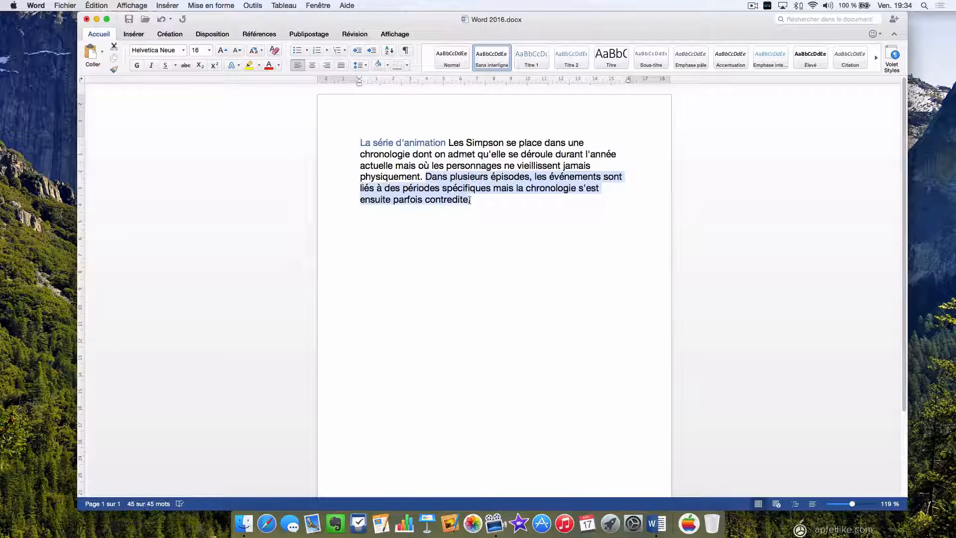
click(249, 68)
Change that sentence's highlight colour from yellow to Vert brillant.
click(470, 196)
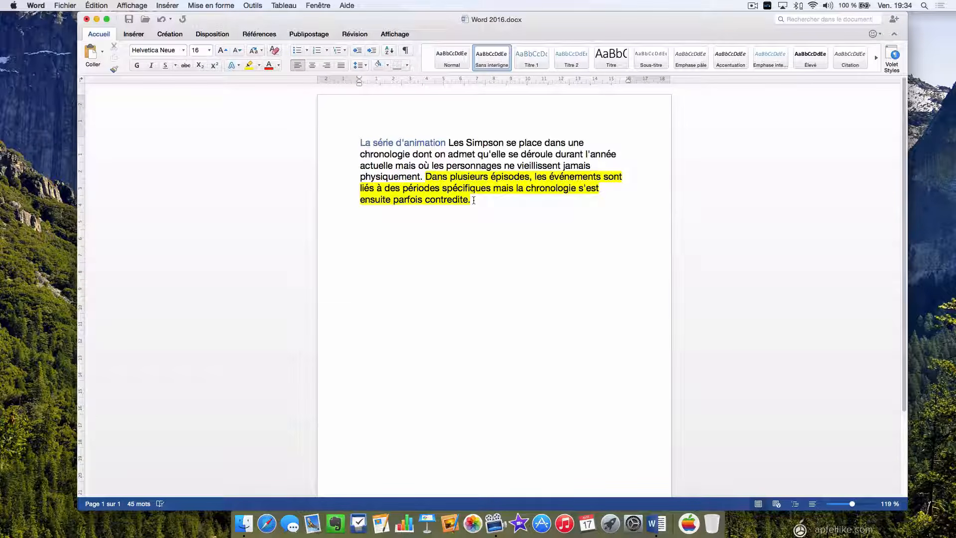
drag(473, 200, 434, 179)
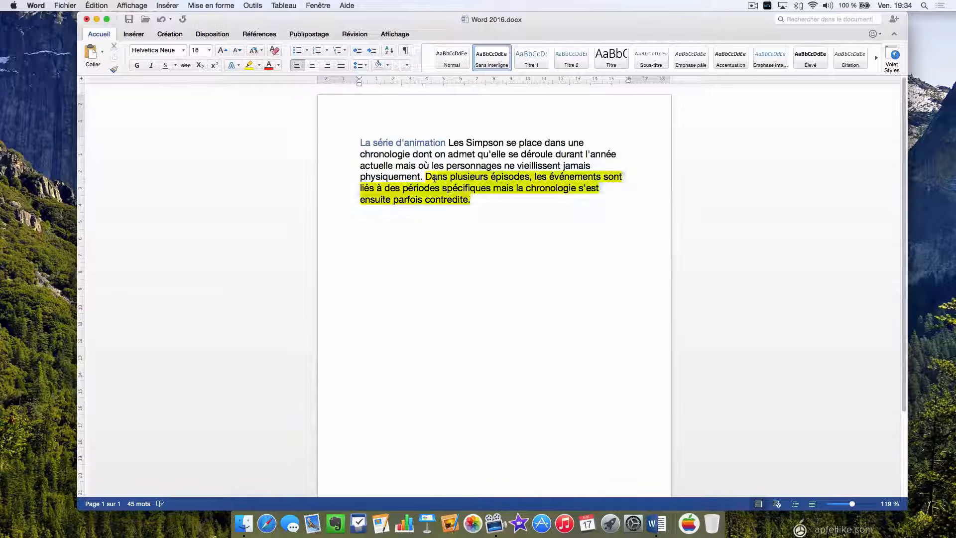
click(258, 66)
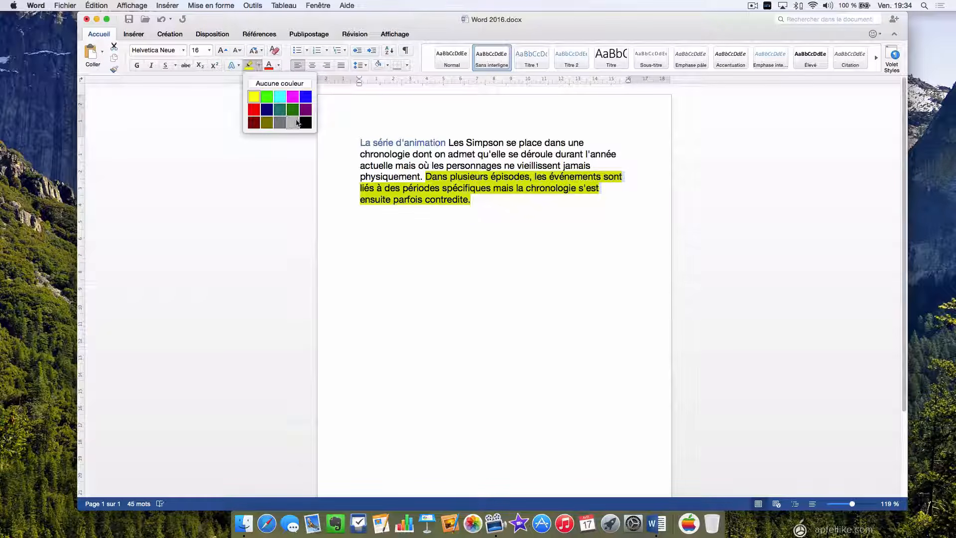
click(266, 97)
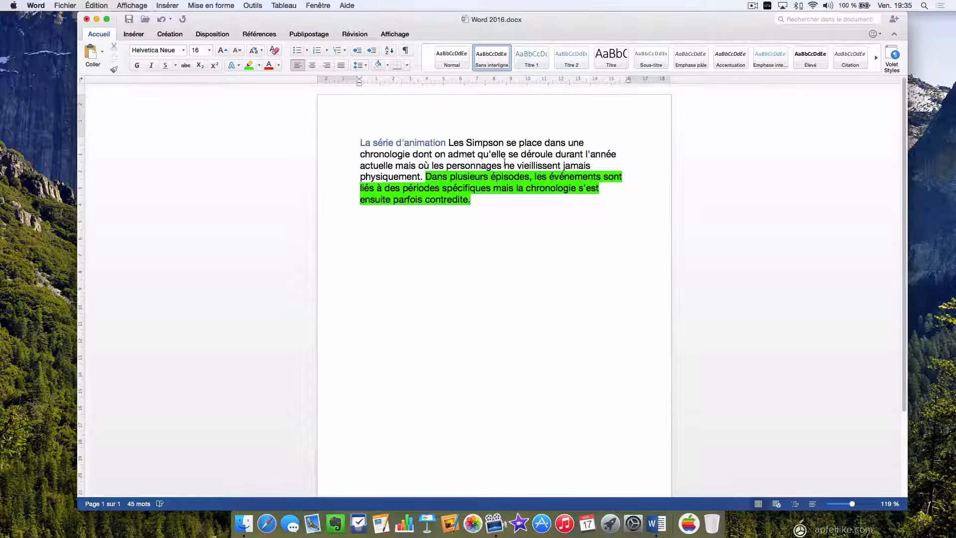